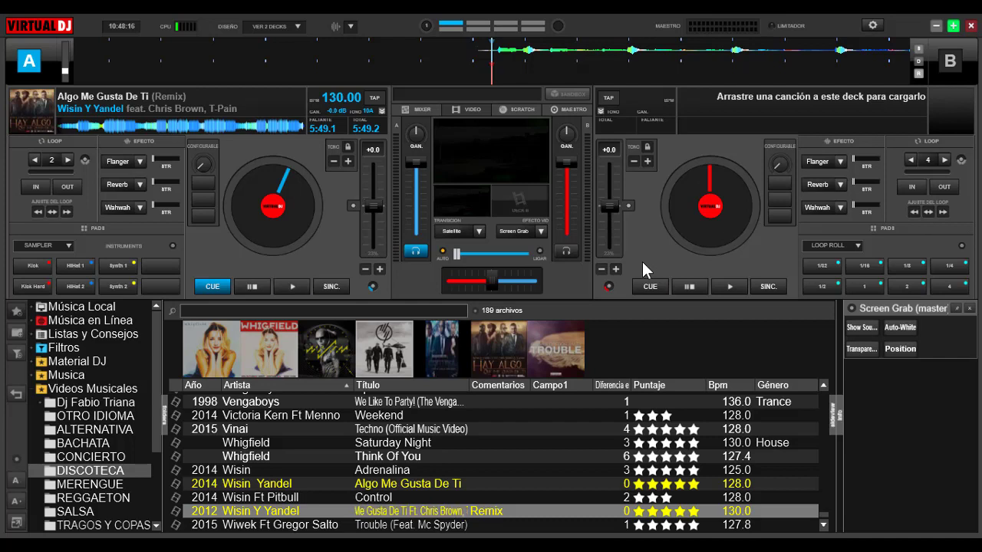
Show the video section of the central mixer and open the settings of the Screen Grab master video effect
click(421, 110)
click(468, 111)
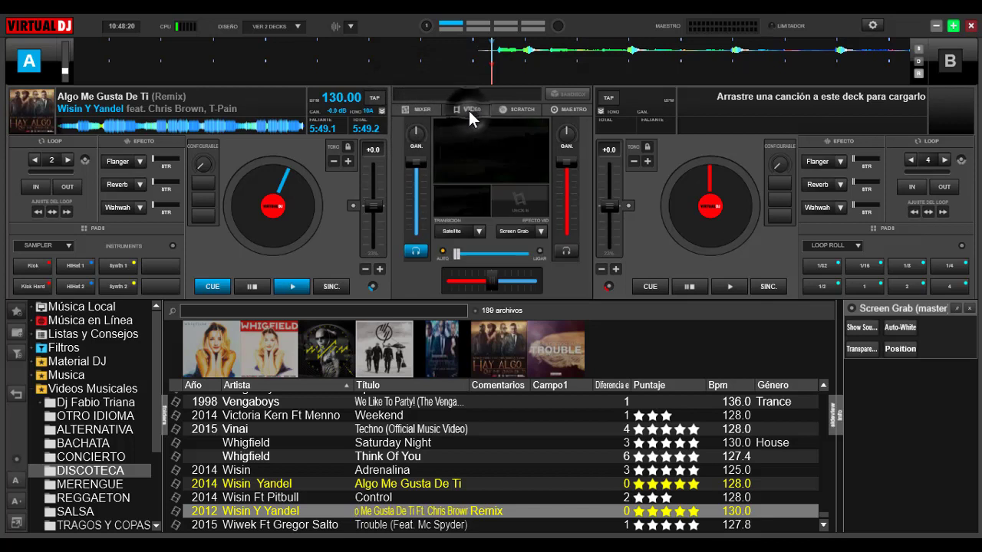
click(541, 232)
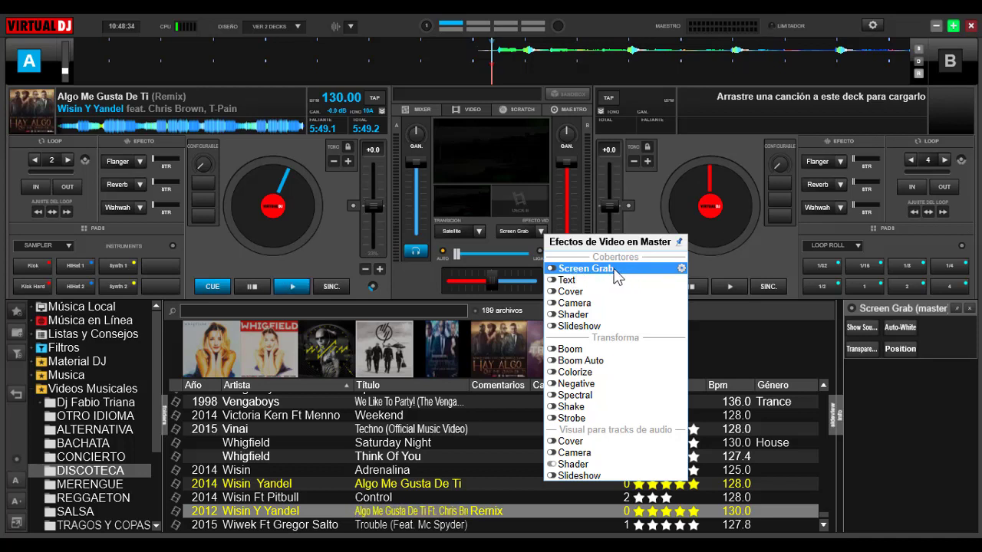
click(681, 269)
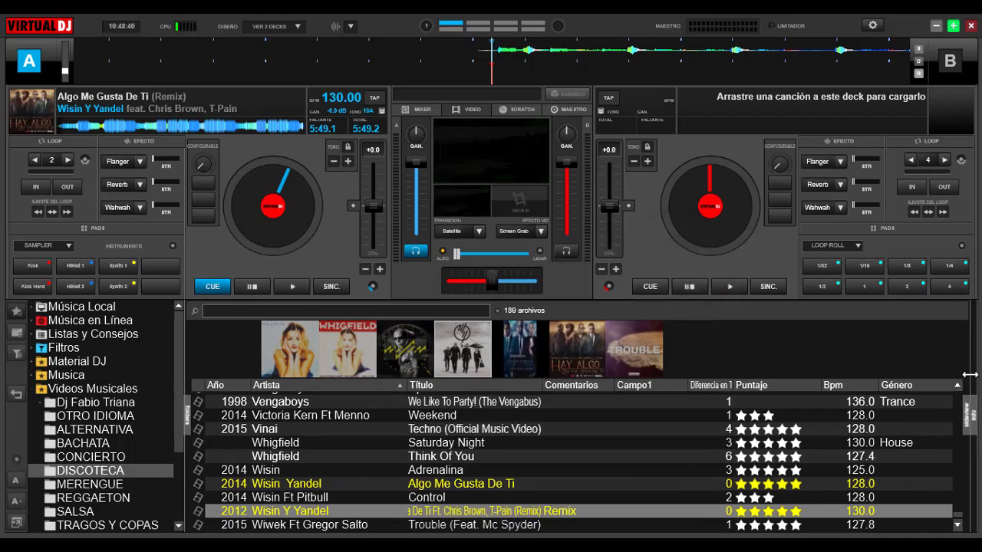
click(540, 232)
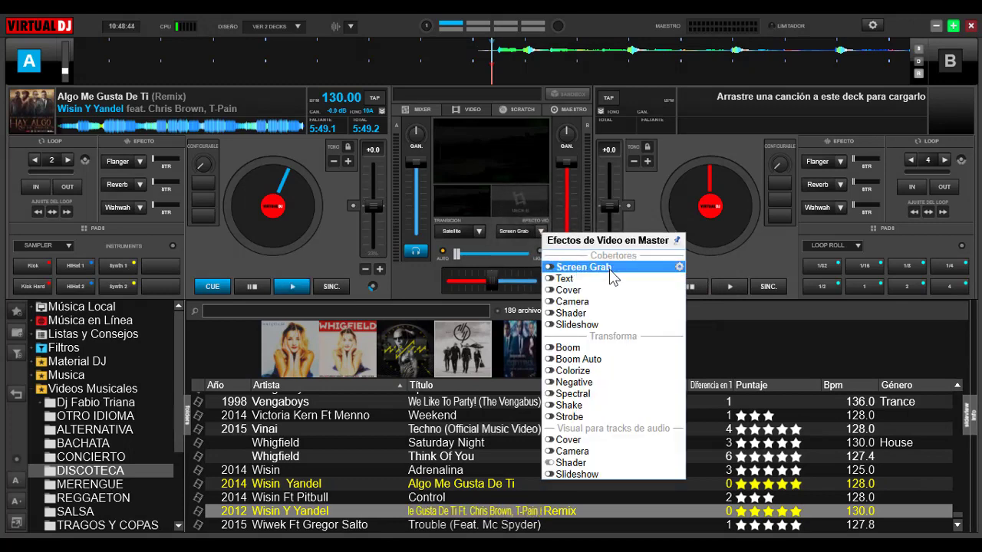
click(679, 267)
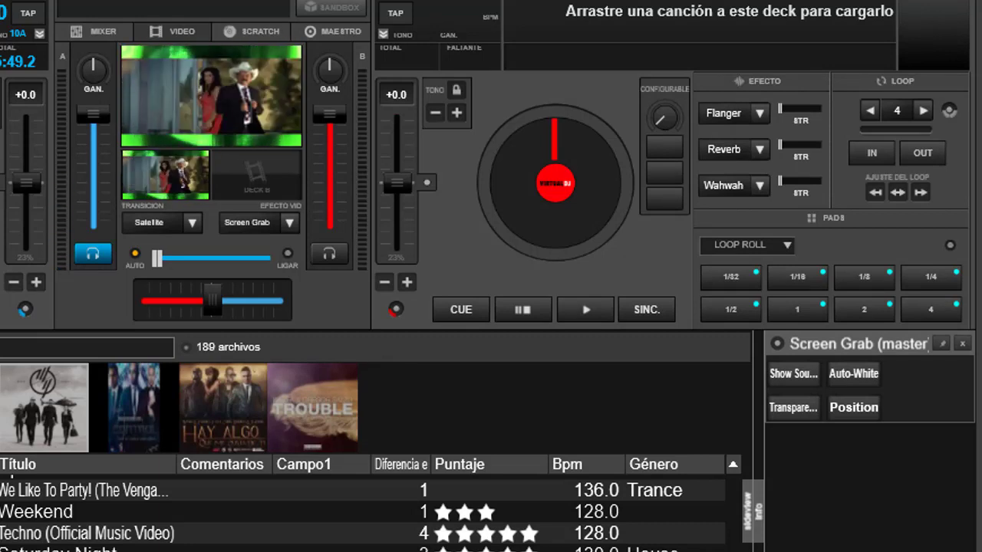
Lower deck A's volume fader in the audio mixer, and restore it to maximum in the video section
click(328, 31)
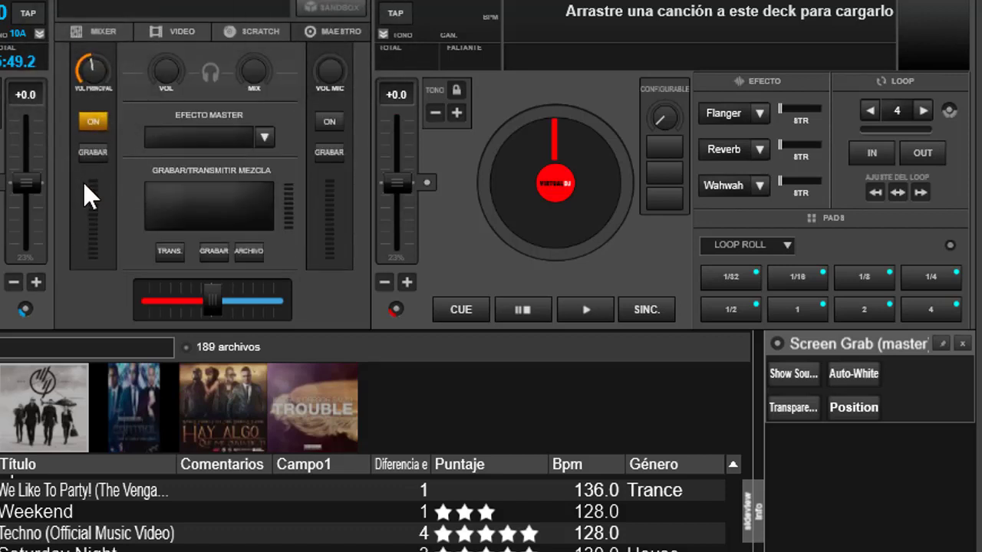
click(102, 31)
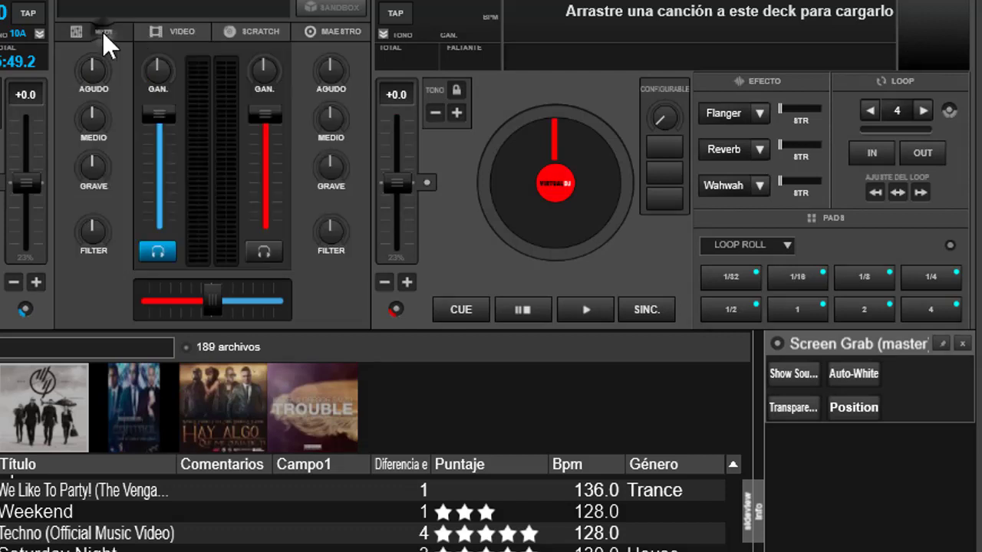
drag(163, 114, 163, 168)
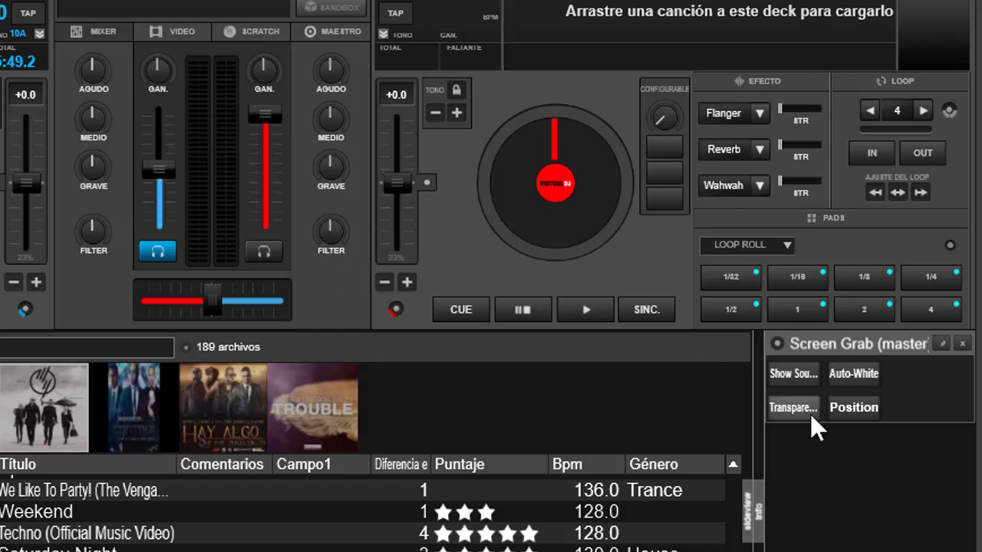
click(180, 29)
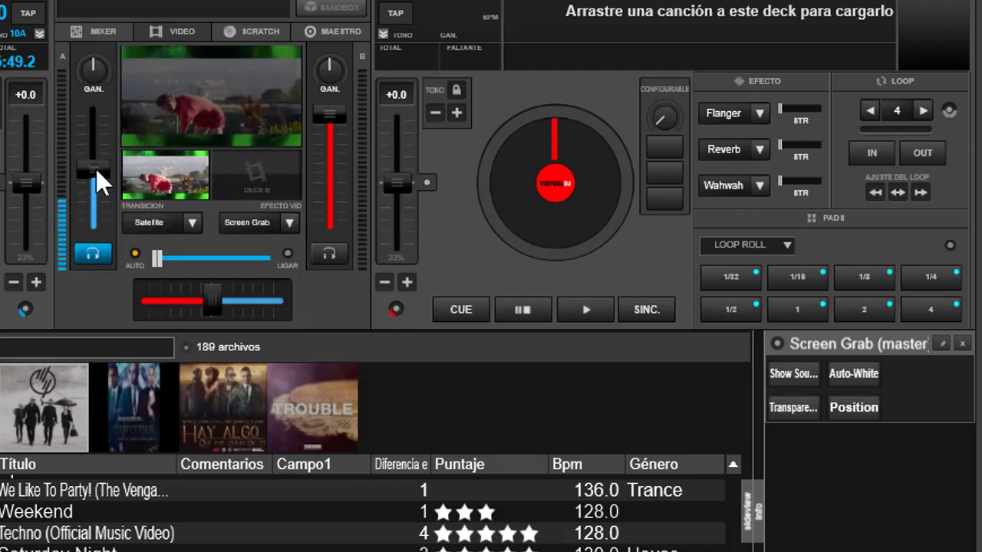
drag(96, 169, 94, 115)
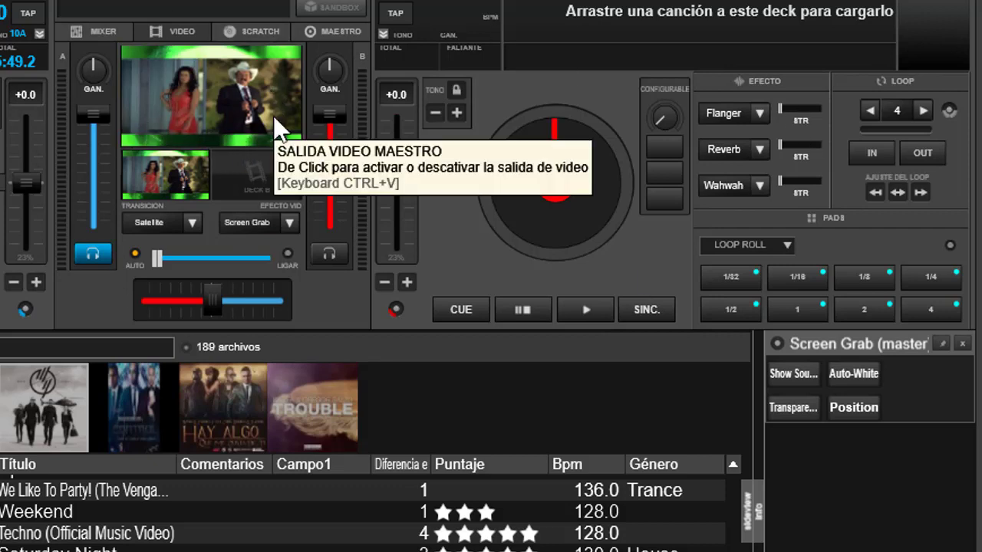
Activate the Screen Grab effect on the master video with its source frame shown and Auto-White and transparency enabled
click(798, 374)
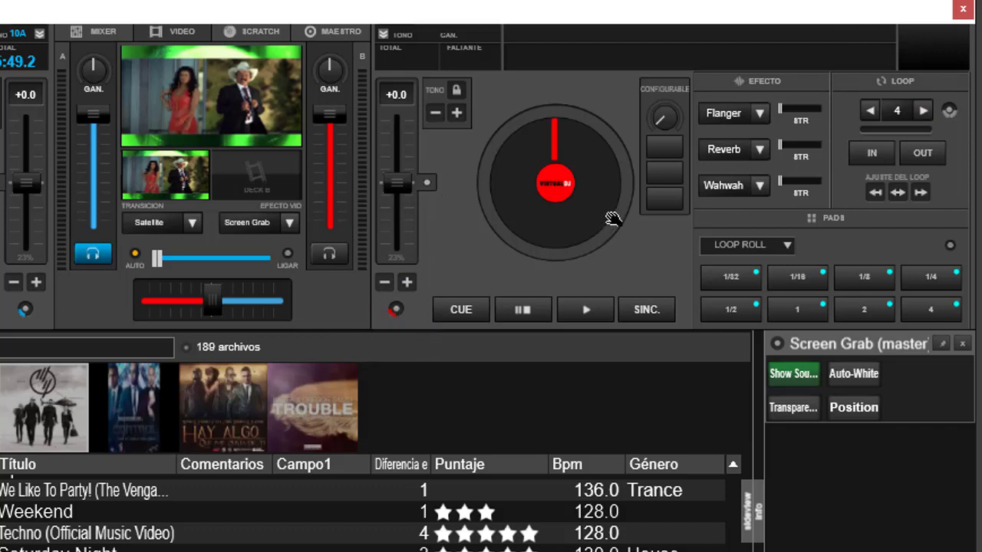
click(882, 313)
click(789, 309)
click(777, 342)
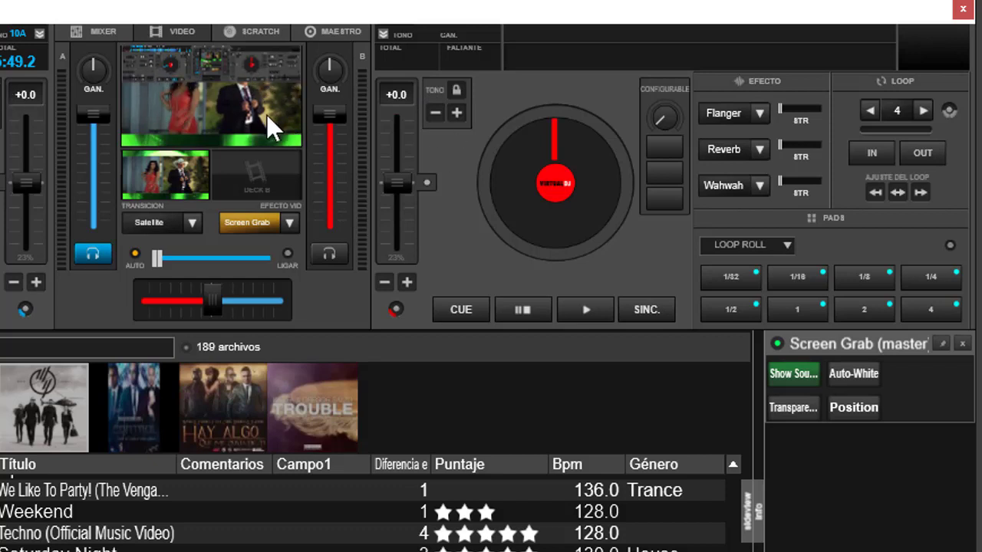
click(852, 374)
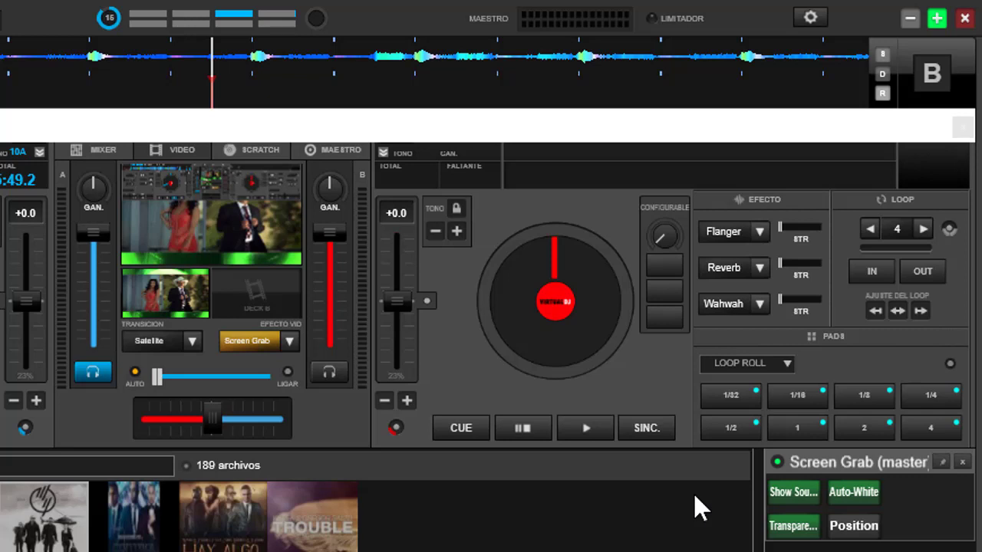
Open the Screen Grab Position window and place it beside the master video preview
click(853, 526)
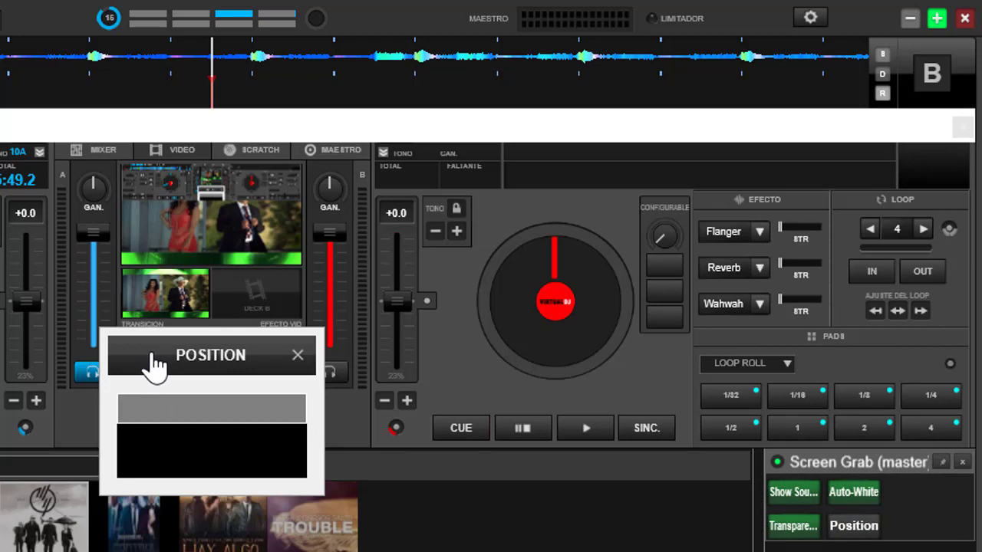
drag(153, 365, 429, 520)
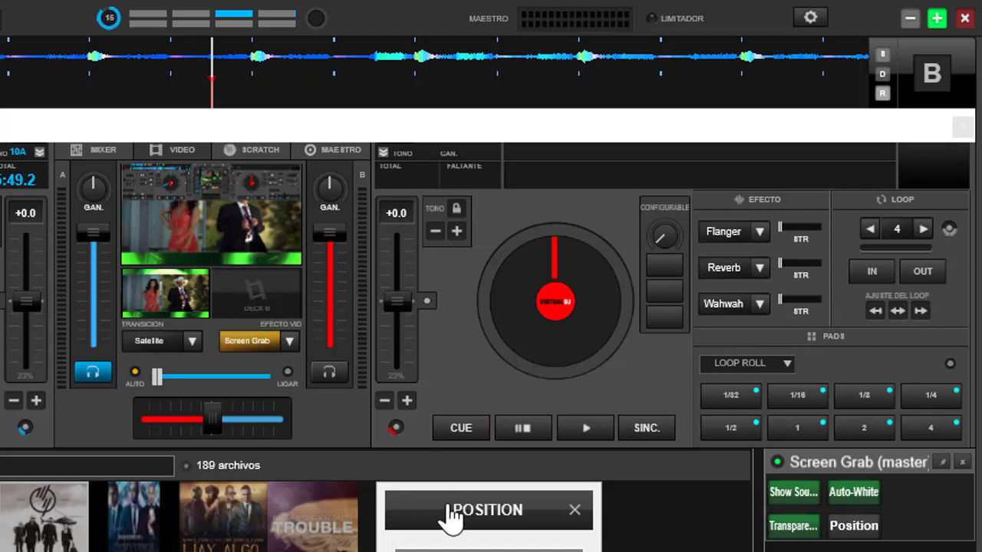
drag(448, 510, 389, 192)
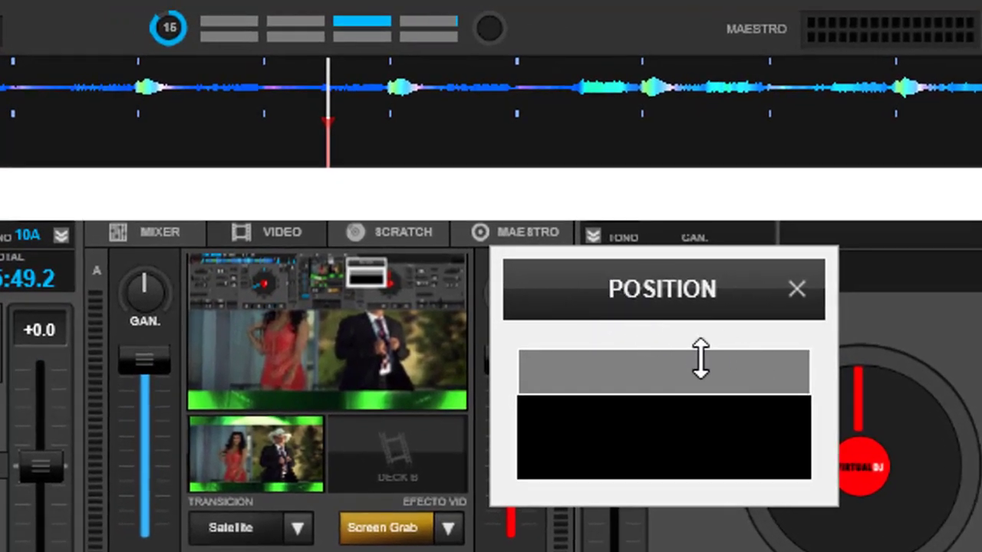
Resize the Screen Grab overlay to full width and about the upper half of the master video
mouse_move(662, 371)
mouse_down()
mouse_move(662, 462)
mouse_move(658, 381)
mouse_up()
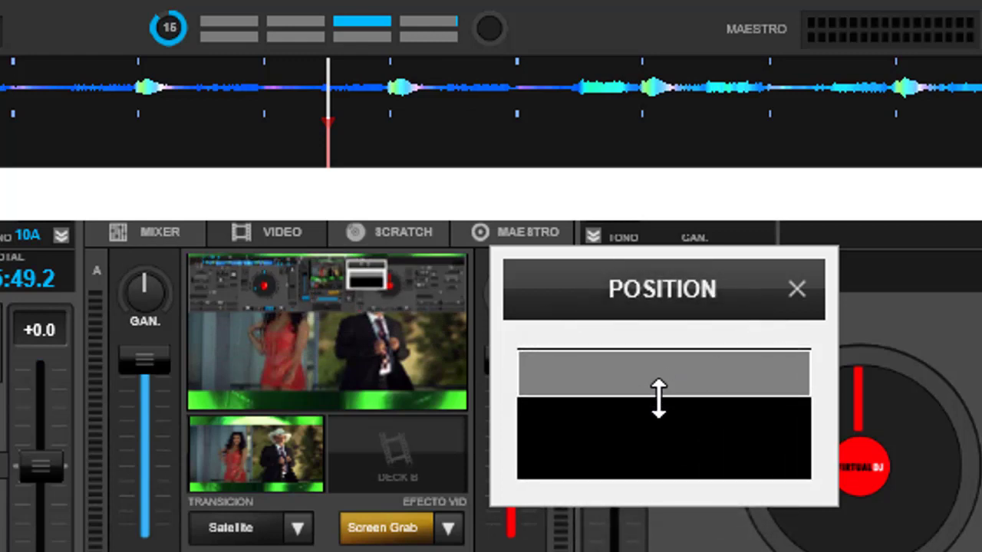
click(658, 397)
mouse_move(659, 397)
mouse_down()
mouse_move(658, 438)
mouse_move(655, 394)
mouse_move(655, 414)
mouse_up()
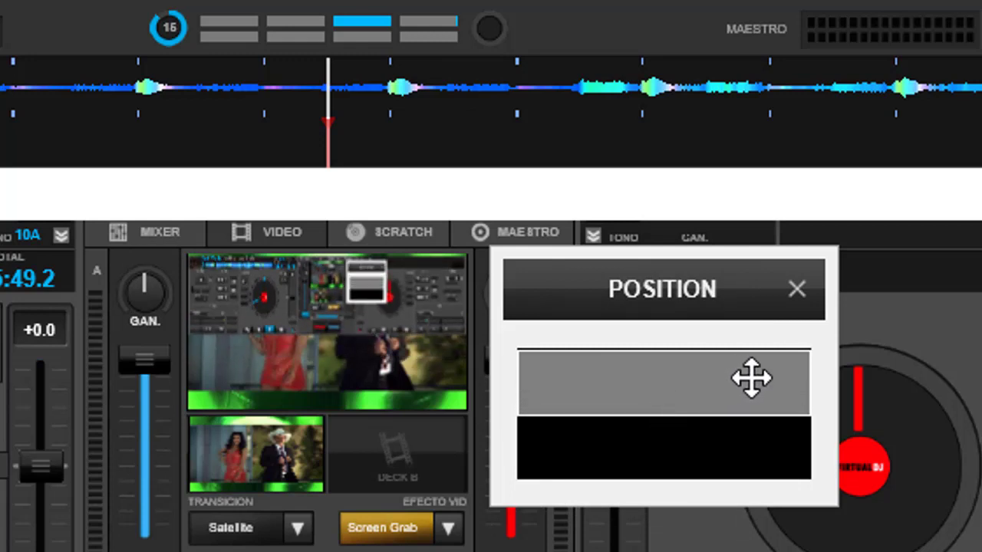
drag(808, 381, 653, 381)
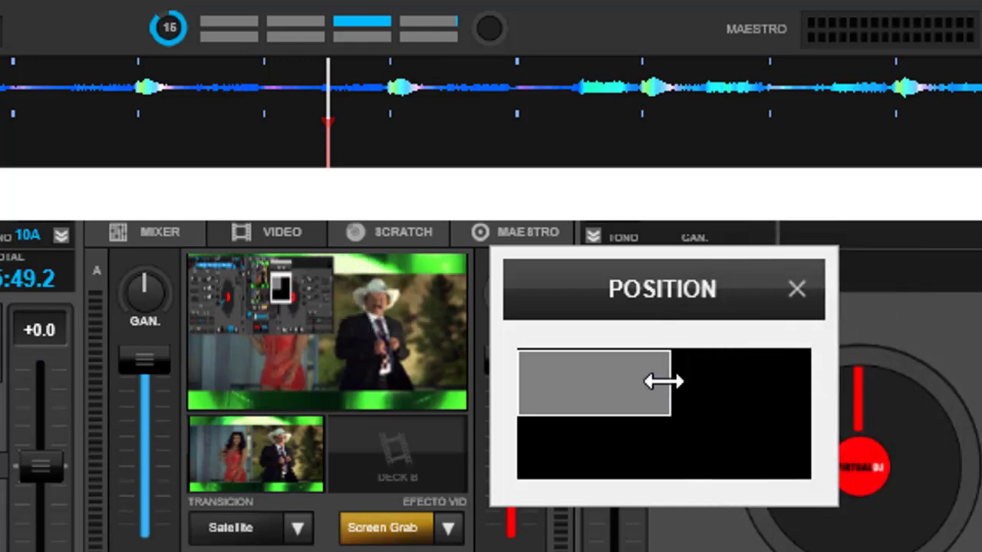
drag(603, 412, 811, 428)
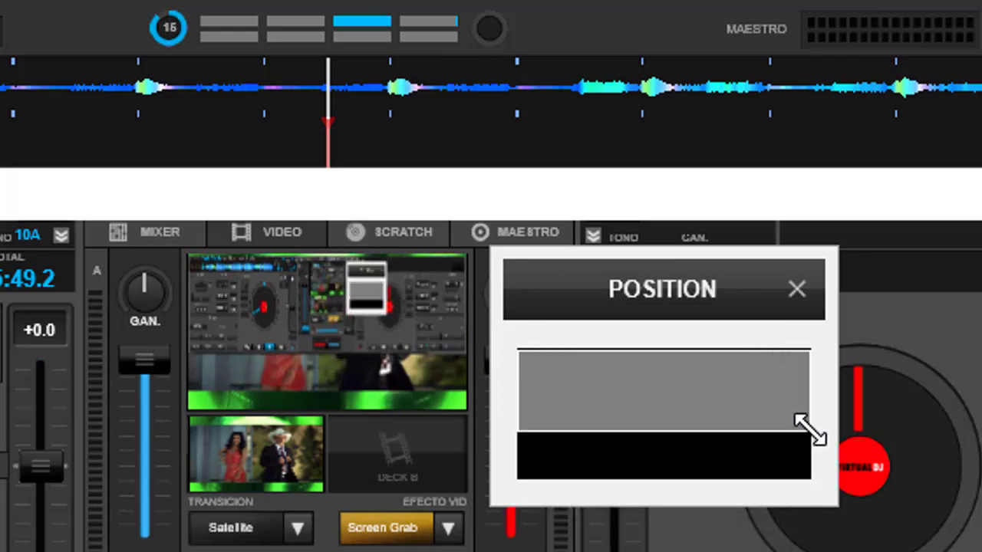
click(703, 374)
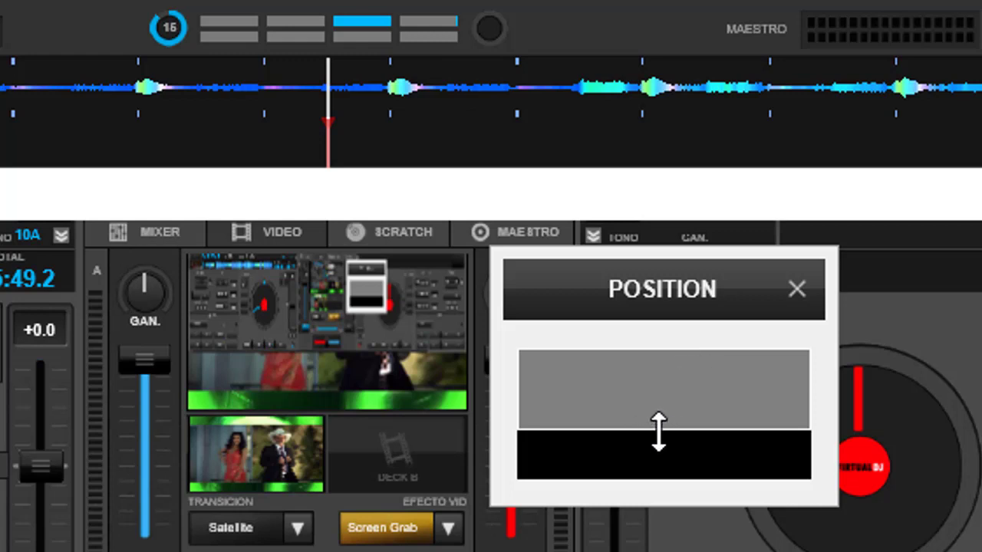
mouse_move(658, 432)
mouse_down()
mouse_move(657, 365)
mouse_move(657, 415)
mouse_up()
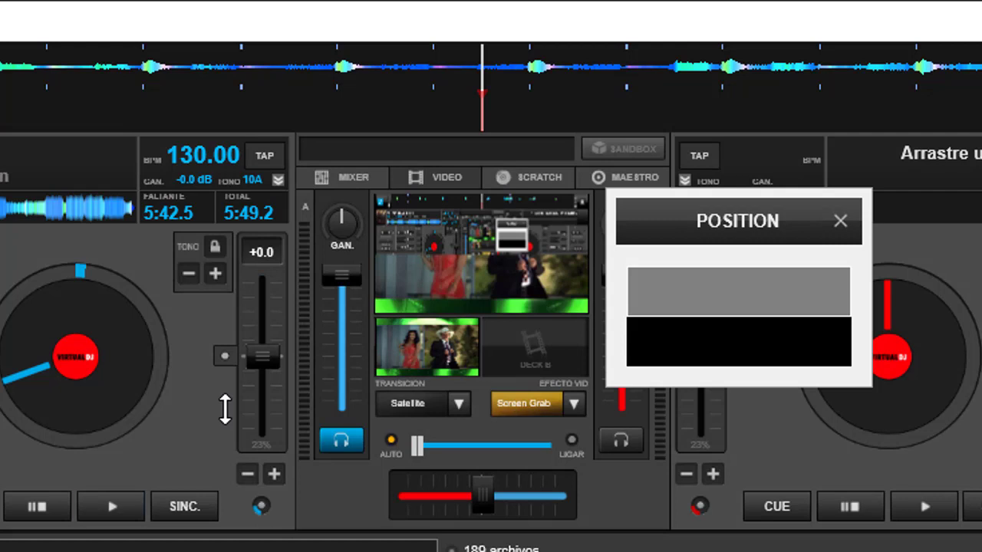
Shrink the Screen Grab source frame to the waveform strip and stretch the overlay over the whole master video
drag(225, 409, 204, 136)
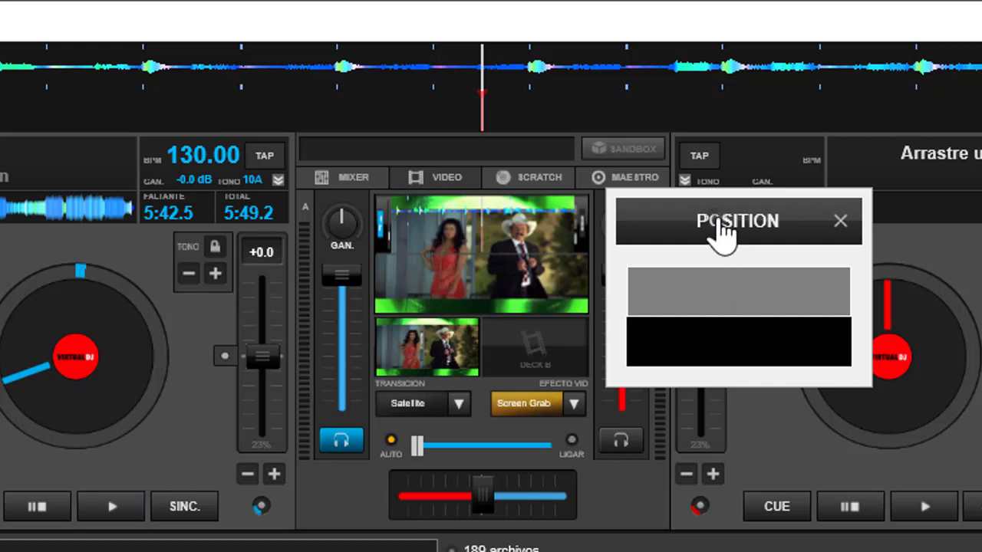
drag(721, 226, 771, 211)
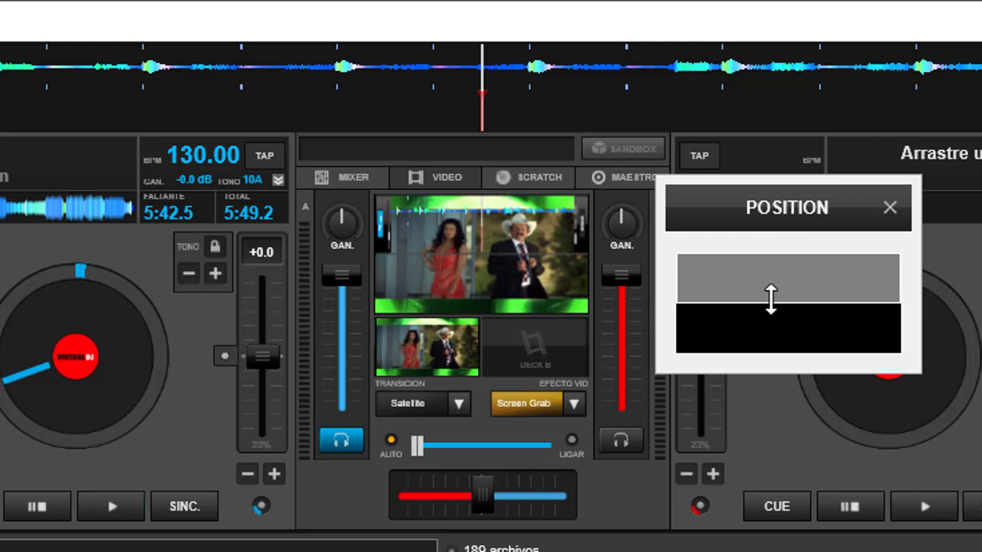
drag(769, 298, 767, 357)
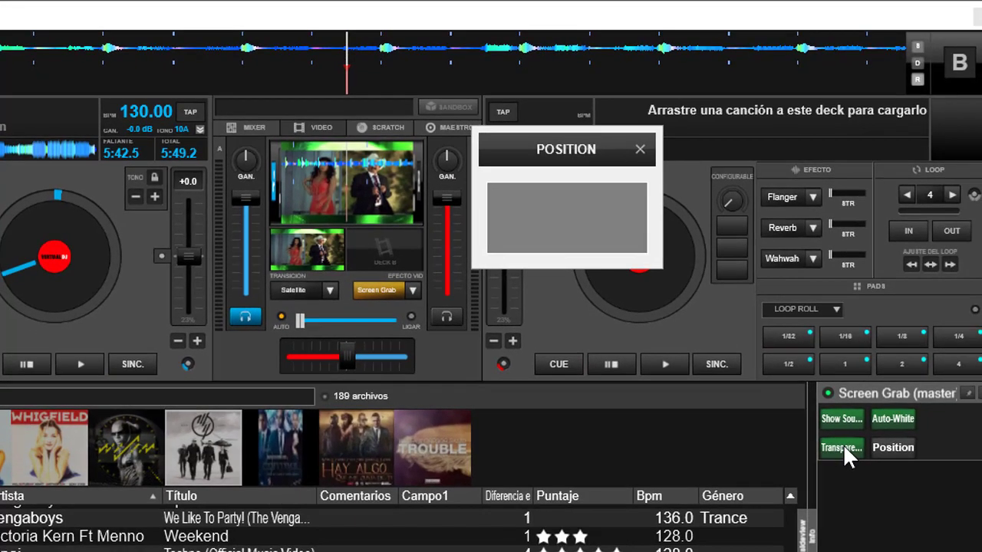
Compare the overlay with transparency off and on, and play deck A's track from its beginning
click(841, 447)
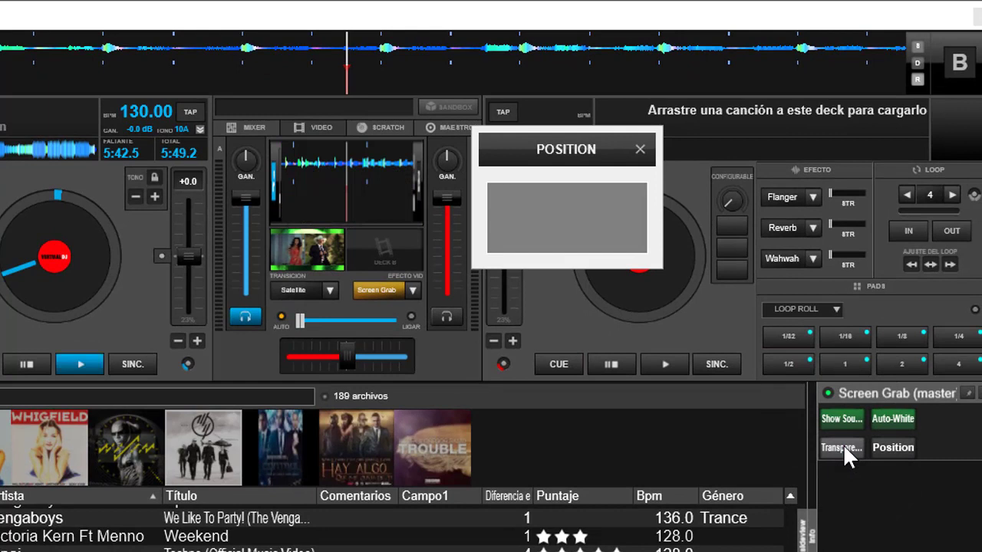
click(833, 445)
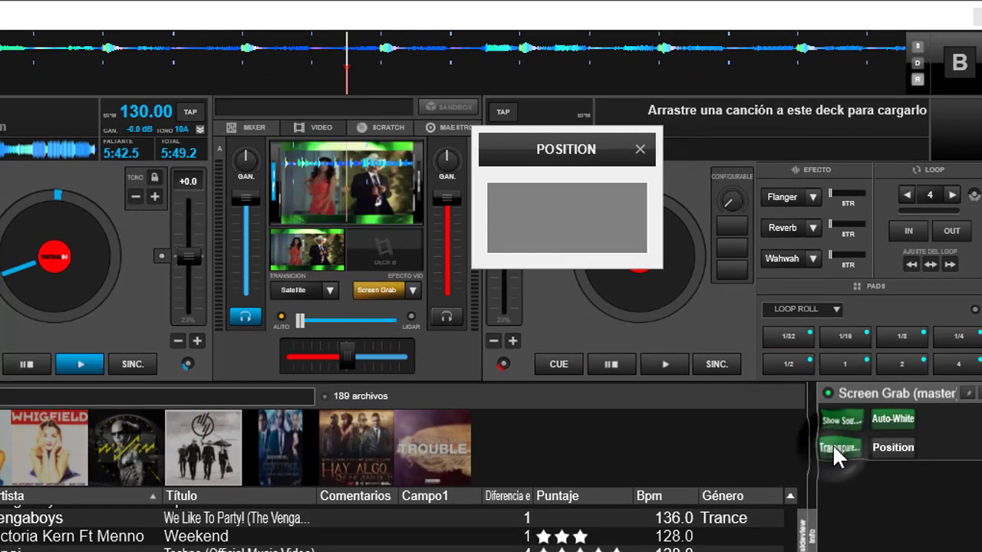
click(31, 364)
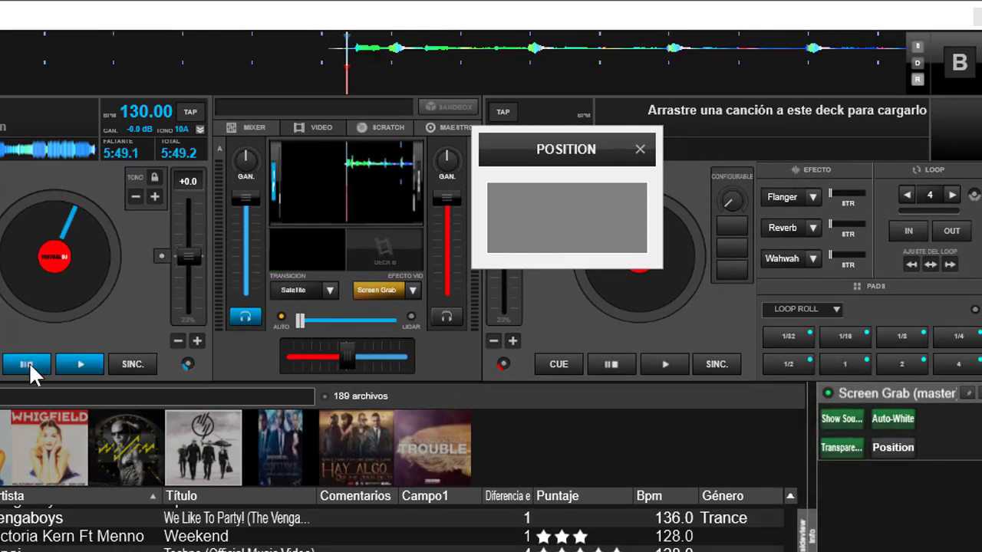
click(81, 364)
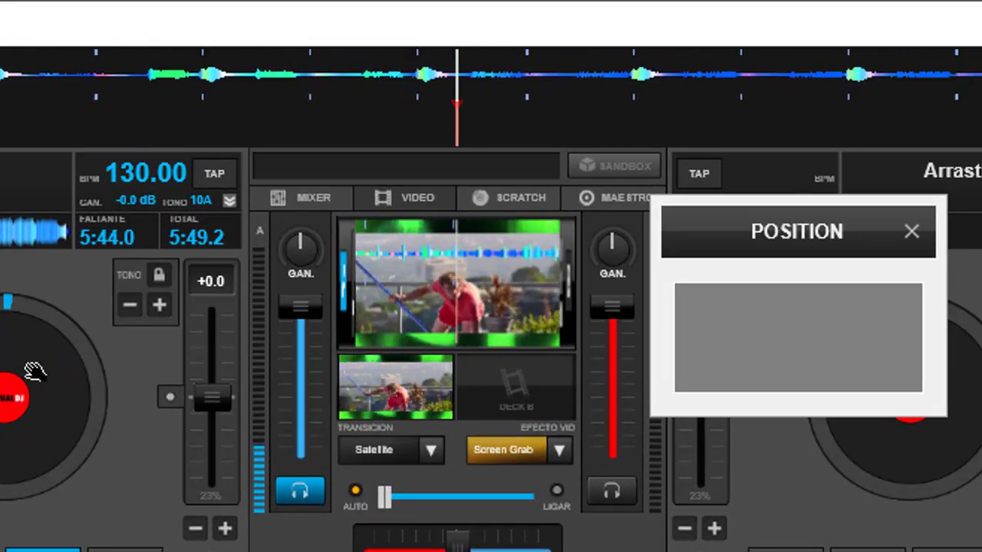
mouse_move(70, 391)
mouse_down()
mouse_move(66, 373)
mouse_move(69, 382)
mouse_up()
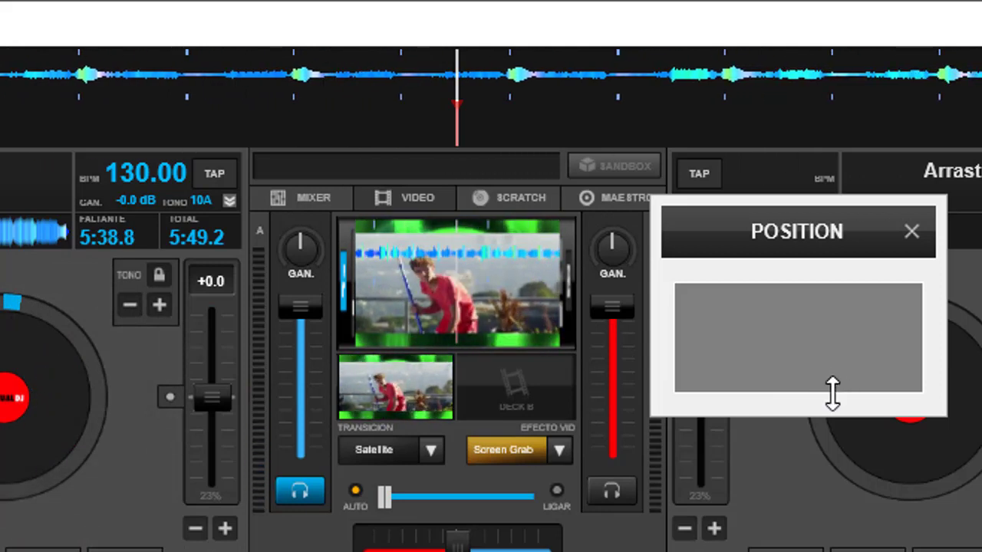
Reduce the waveform overlay to about the upper quarter of the video and close the Position window
drag(832, 391, 828, 309)
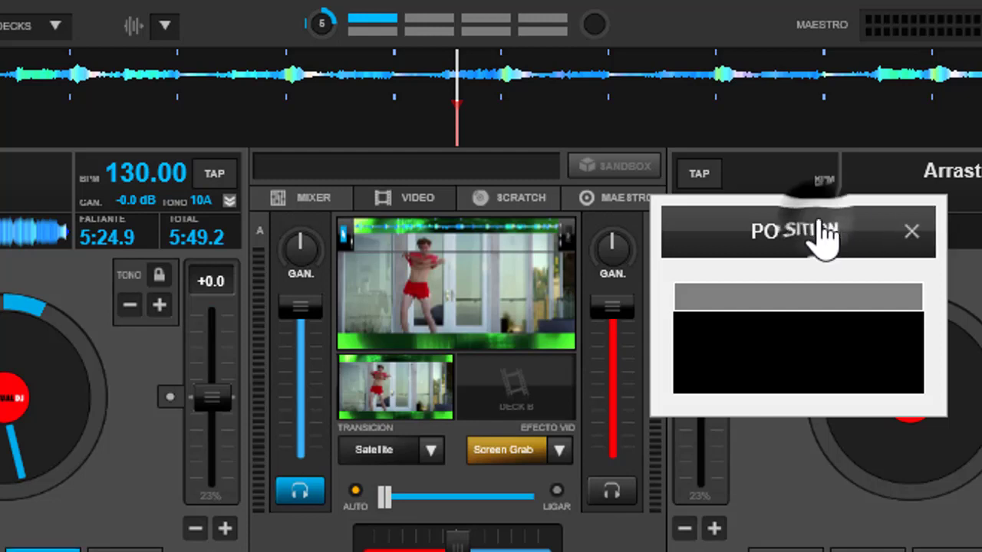
click(912, 232)
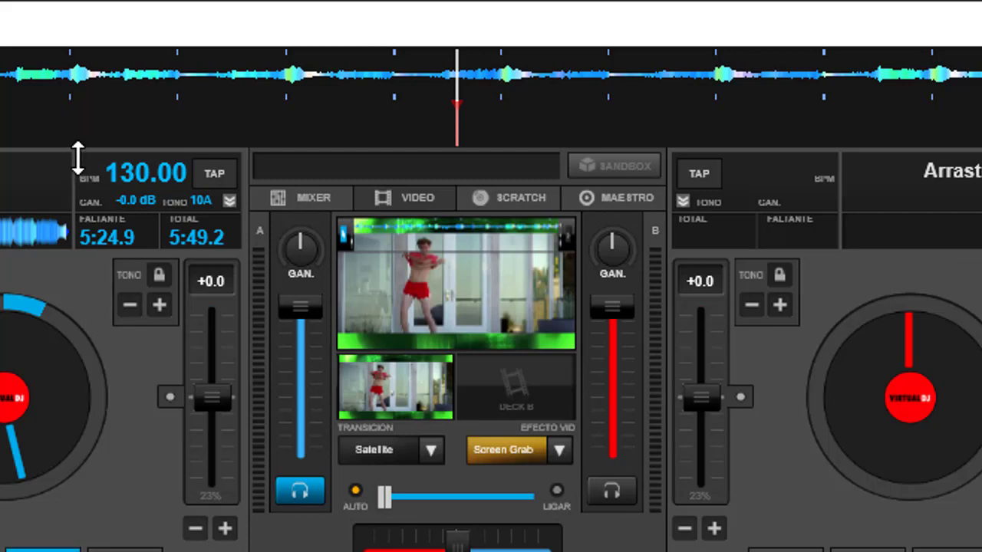
Extend the source frame down over the decks and enlarge the overlay to slightly over half the video height
drag(77, 159, 97, 551)
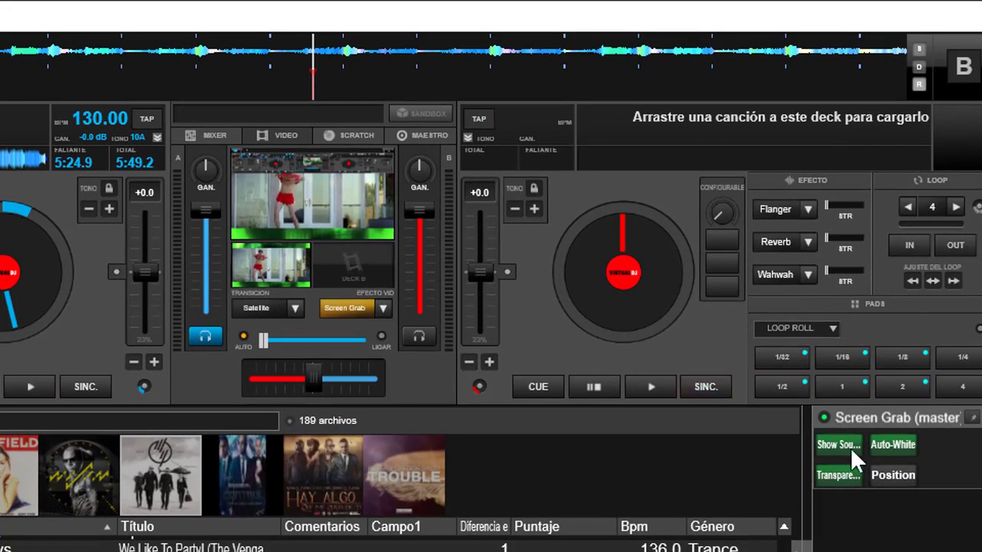
click(878, 468)
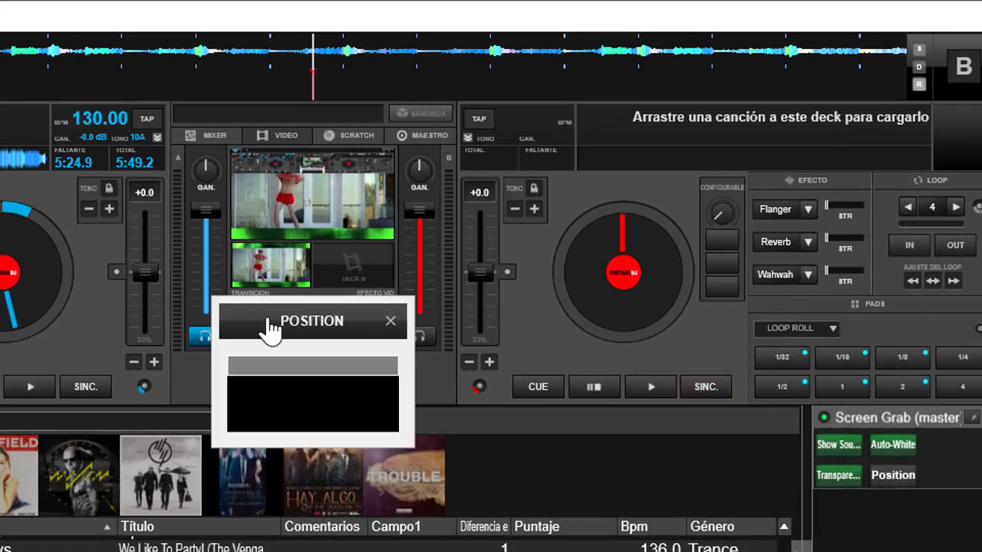
drag(267, 328, 516, 238)
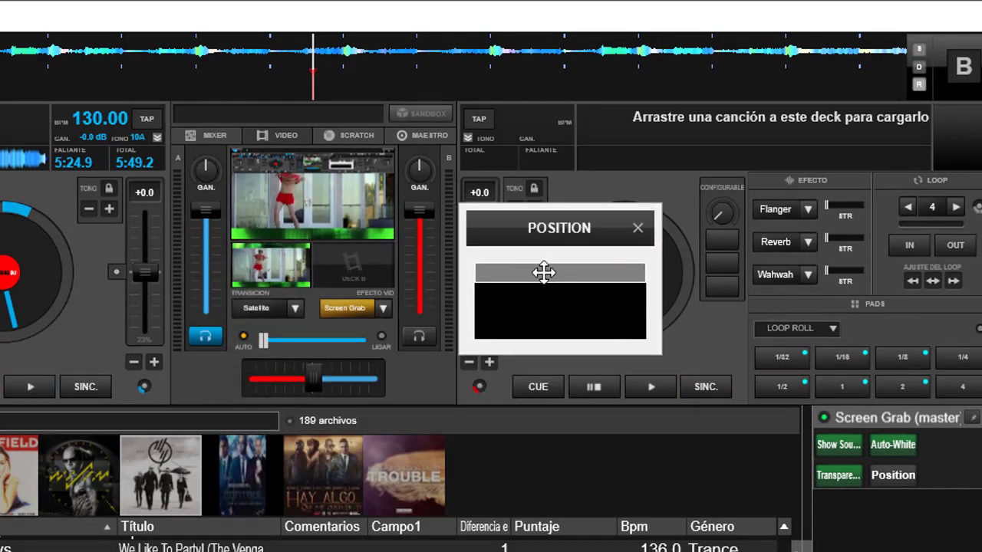
drag(546, 282, 545, 304)
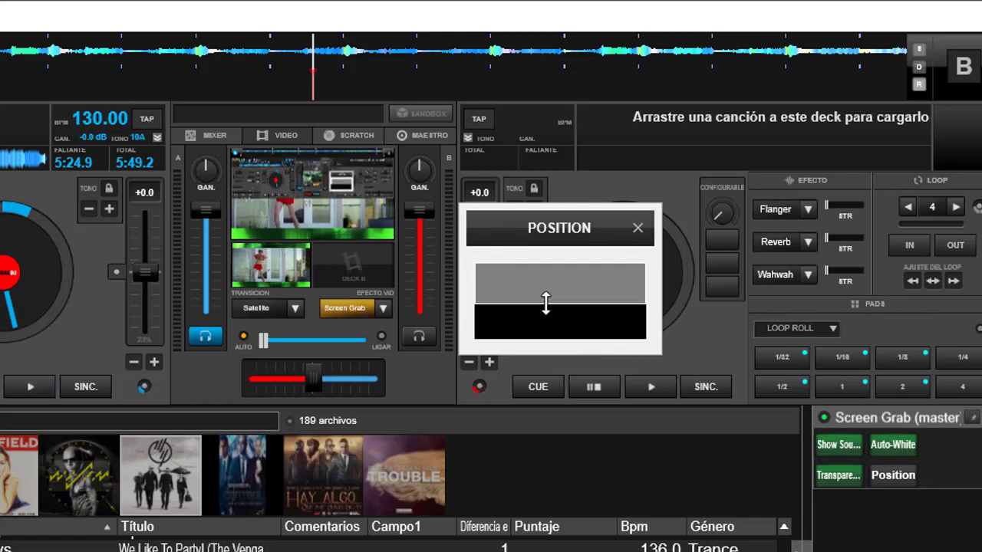